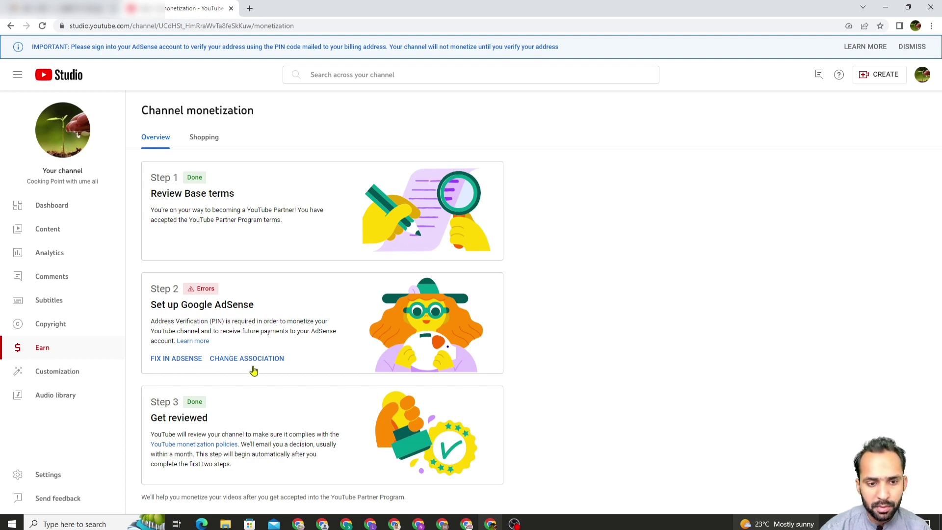
- Go to AdSense to fix the Step 2 error and open the verification check for the unverified address
{"action": "left_click", "coordinate": [176, 362]}
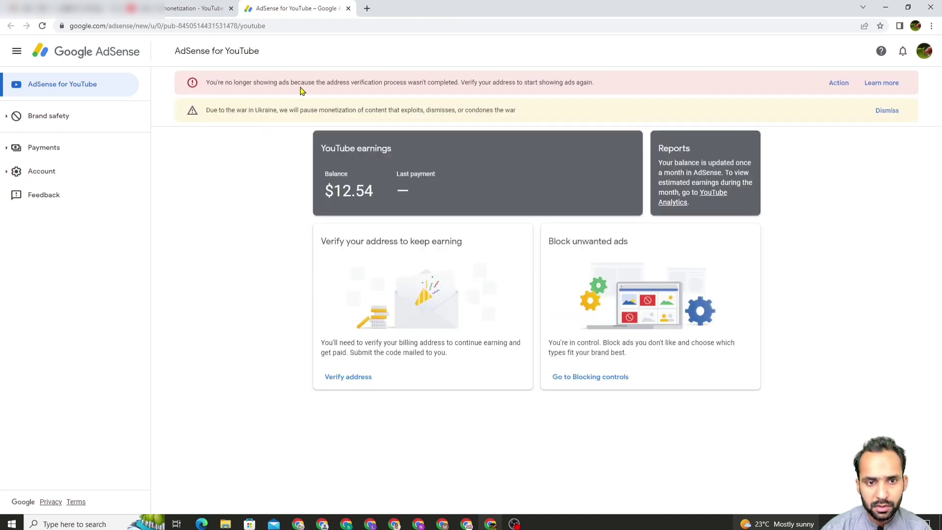
{"action": "left_click_drag", "start_coordinate": [348, 82], "coordinate": [602, 88]}
{"action": "left_click", "coordinate": [890, 203]}
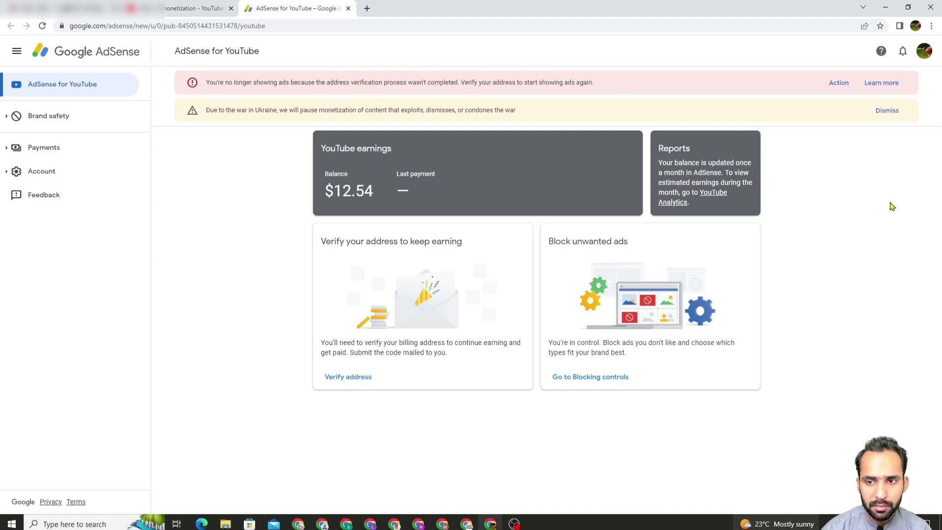
{"action": "left_click", "coordinate": [837, 83]}
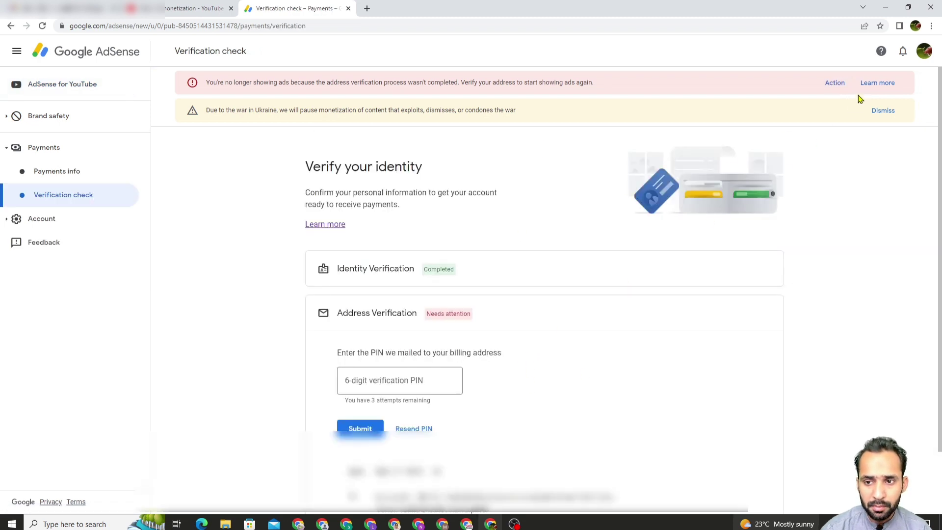
- Open the help article on address (PIN) verification and go from it to the PIN troubleshooter
{"action": "left_click", "coordinate": [879, 84]}
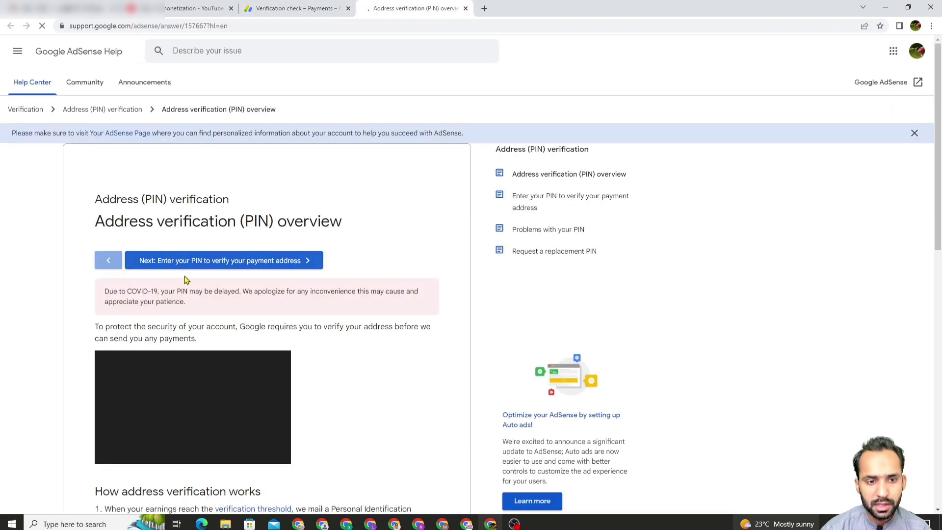
{"action": "left_click_drag", "start_coordinate": [97, 221], "coordinate": [372, 223]}
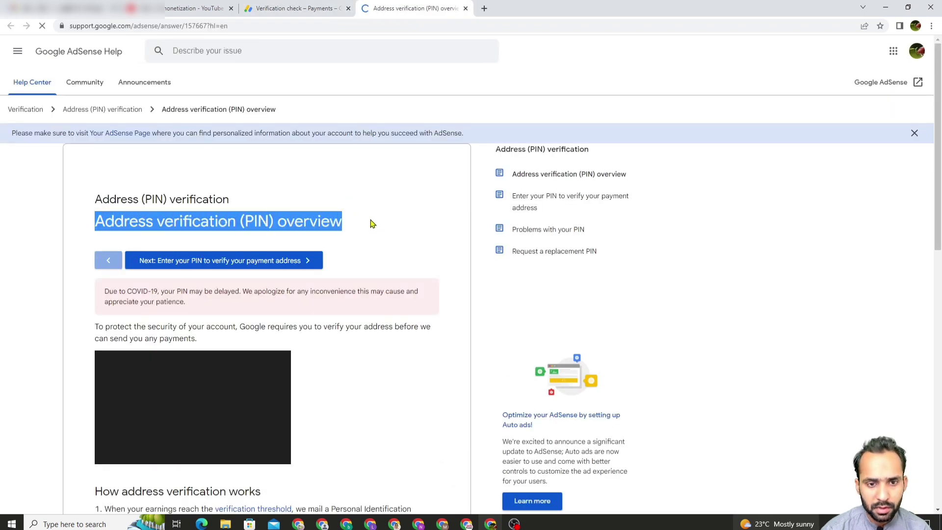
{"action": "scroll", "coordinate": [357, 231], "scroll_direction": "down", "scroll_amount": 7}
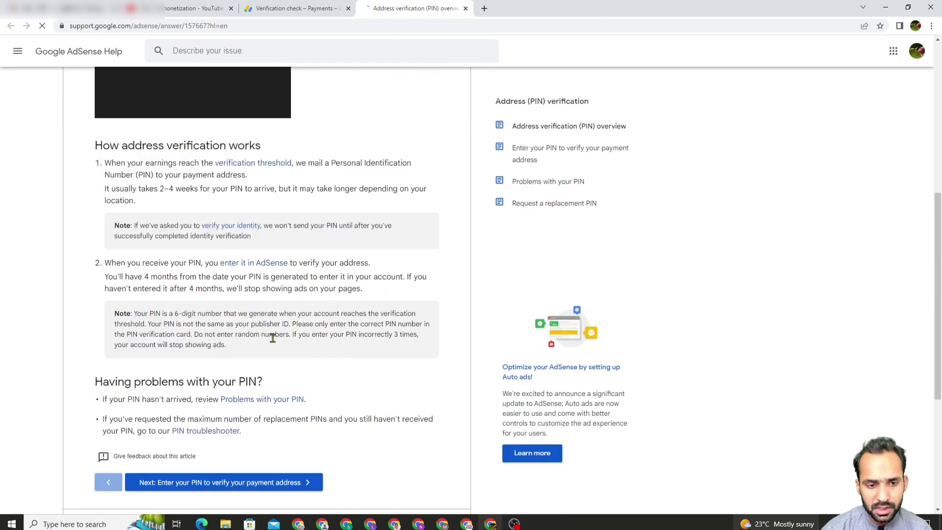
{"action": "scroll", "coordinate": [273, 338], "scroll_direction": "down", "scroll_amount": 2}
{"action": "left_click", "coordinate": [222, 332]}
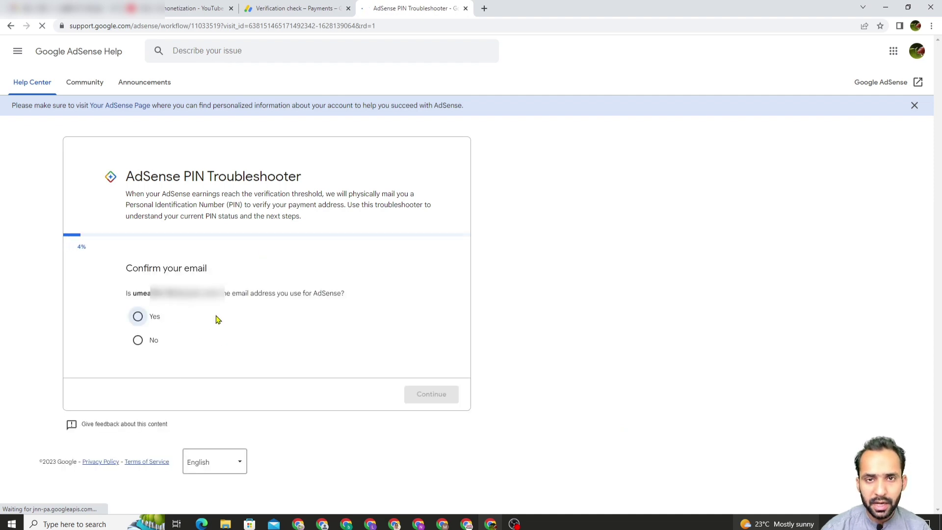
- Confirm the AdSense email in the troubleshooter, answer that the PIN has not been received, and open the support contact form
{"action": "left_click", "coordinate": [138, 316]}
{"action": "left_click", "coordinate": [434, 395]}
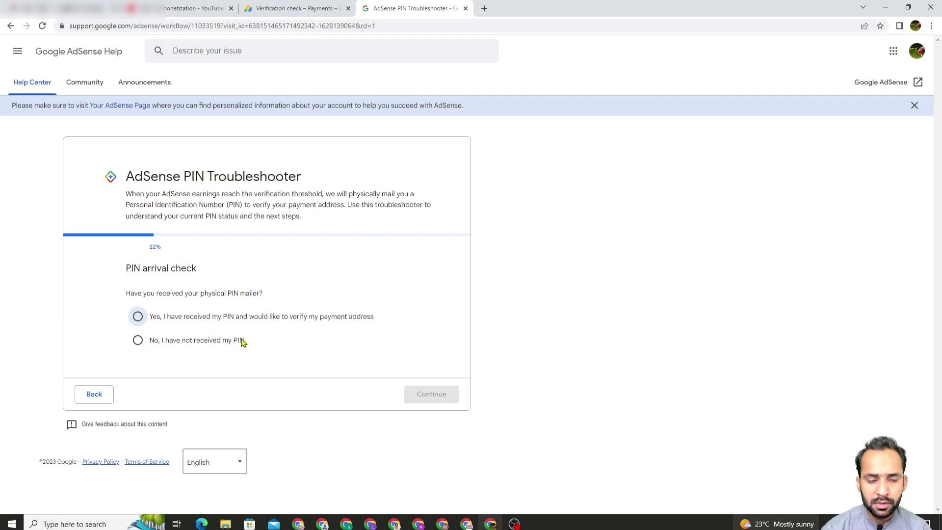
{"action": "left_click", "coordinate": [138, 340]}
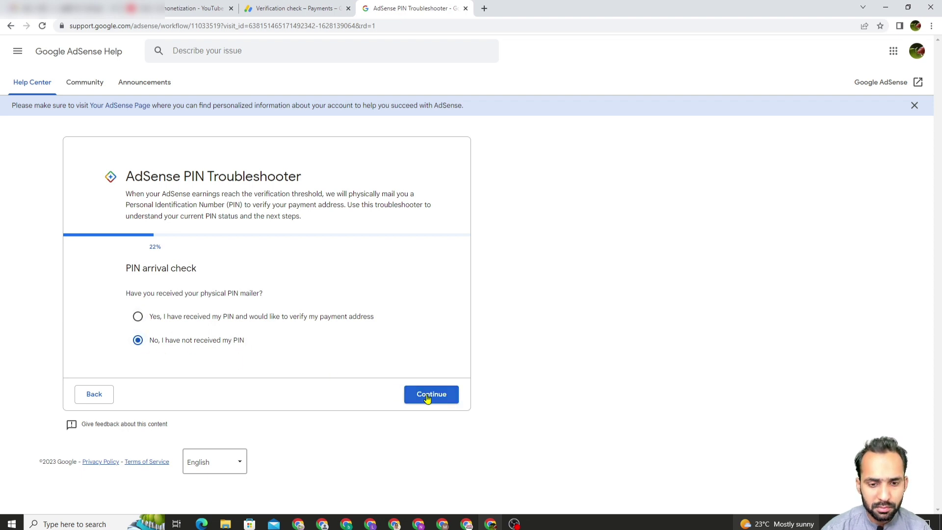
{"action": "left_click", "coordinate": [449, 395]}
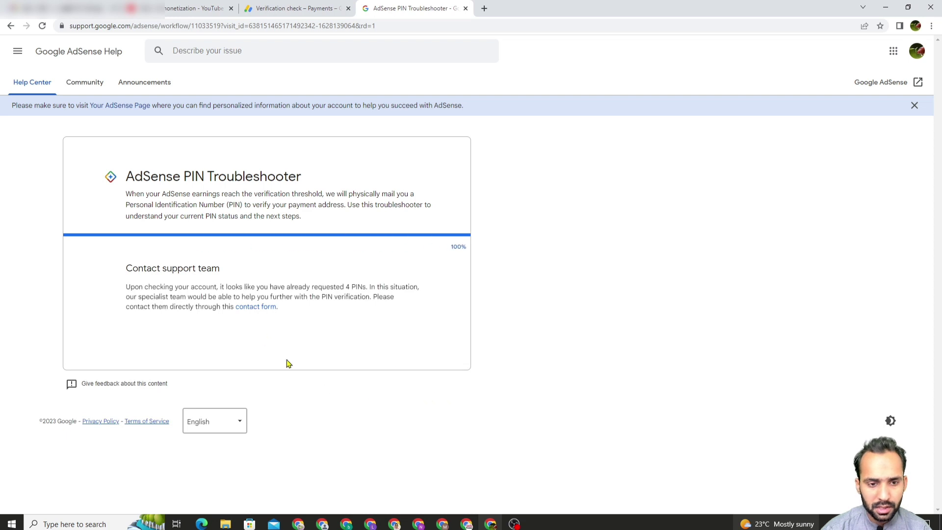
{"action": "left_click", "coordinate": [267, 308]}
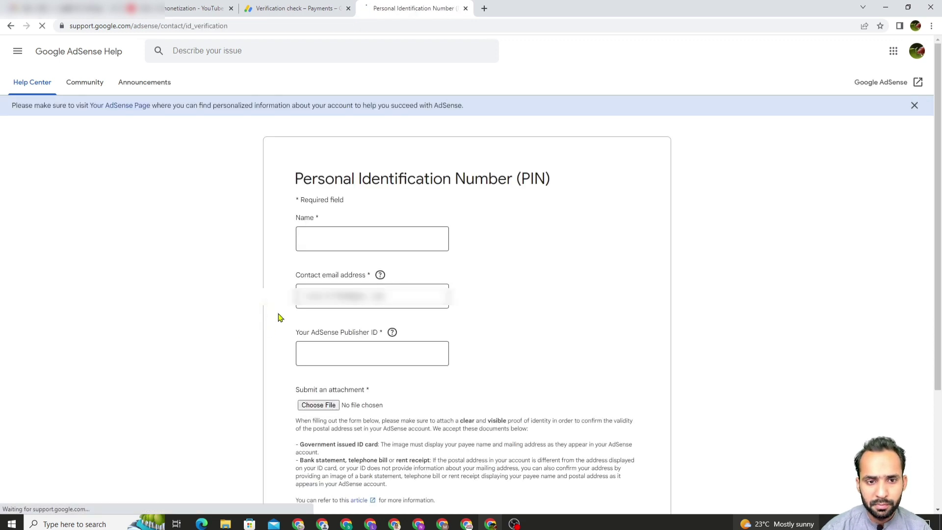
- Copy the account holder's name from the AdSense payments info settings into the contact form's Name field
{"action": "left_click", "coordinate": [376, 237]}
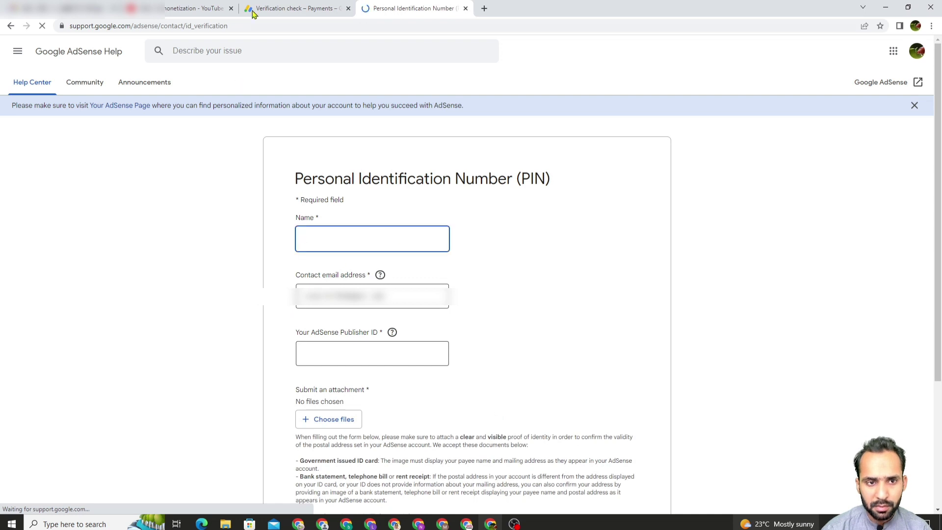
{"action": "left_click", "coordinate": [297, 9]}
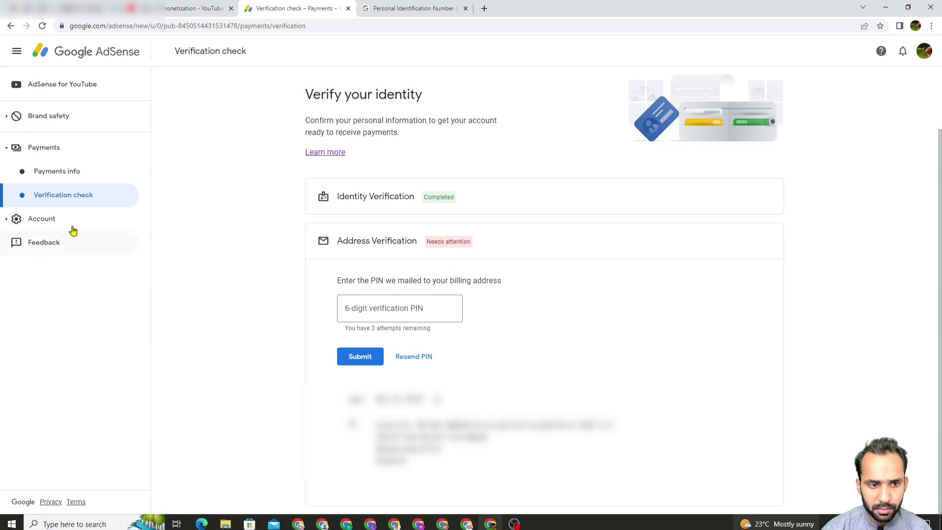
{"action": "left_click", "coordinate": [68, 172]}
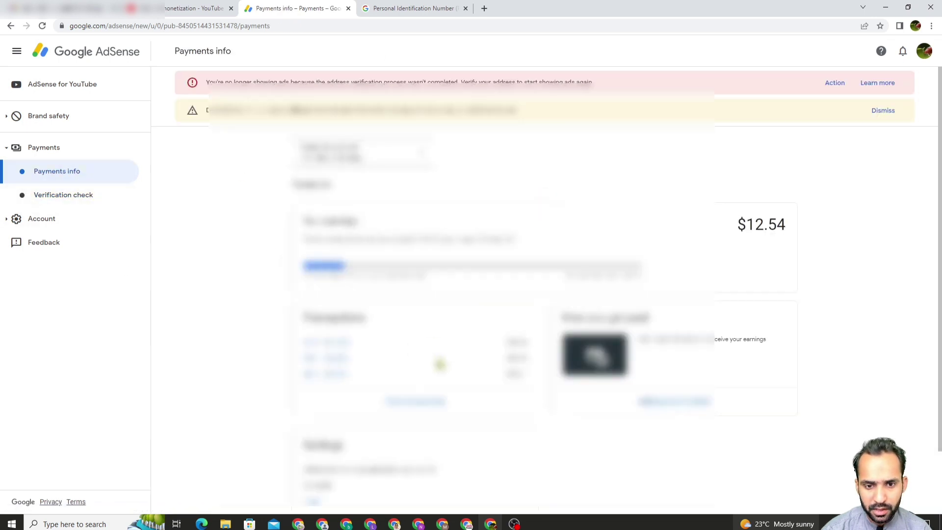
{"action": "scroll", "coordinate": [441, 368], "scroll_direction": "down", "scroll_amount": 2}
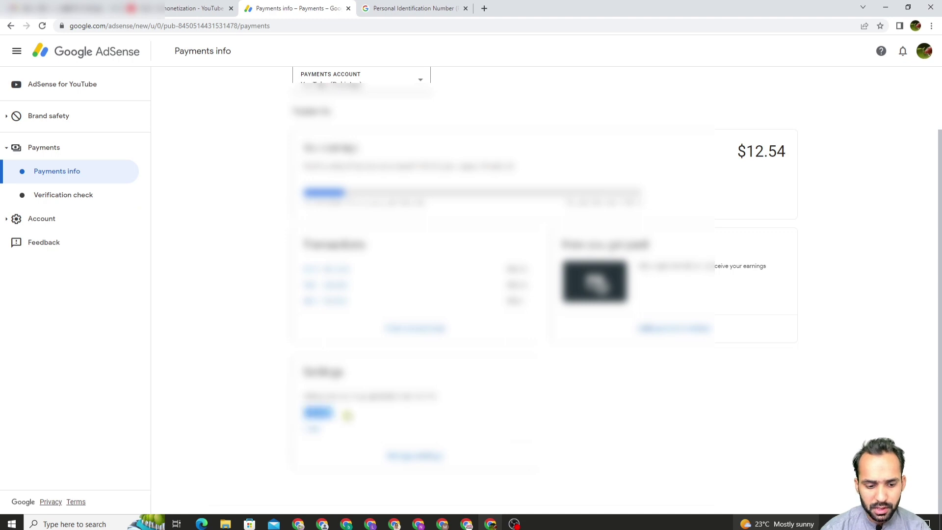
{"action": "left_click", "coordinate": [388, 8]}
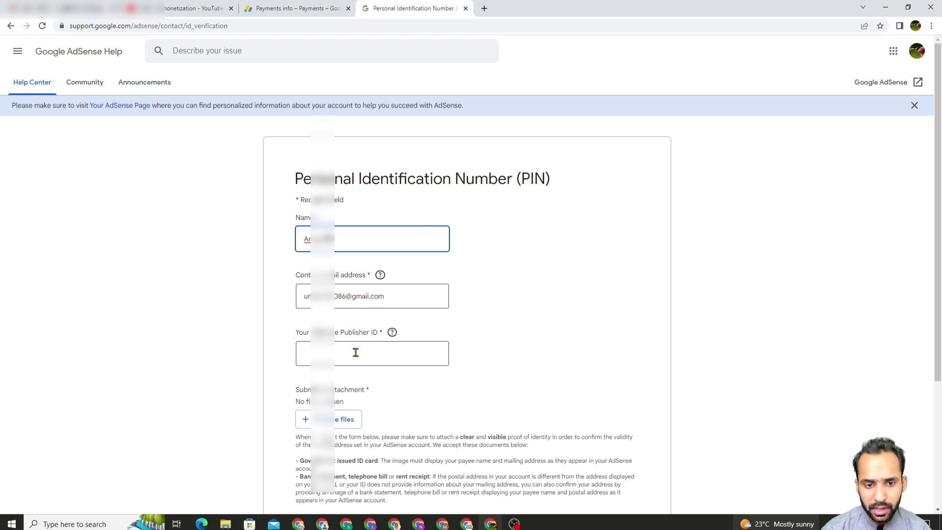
- Copy the publisher ID from the AdSense payments page address into the form's AdSense Publisher ID field
{"action": "left_click", "coordinate": [290, 11]}
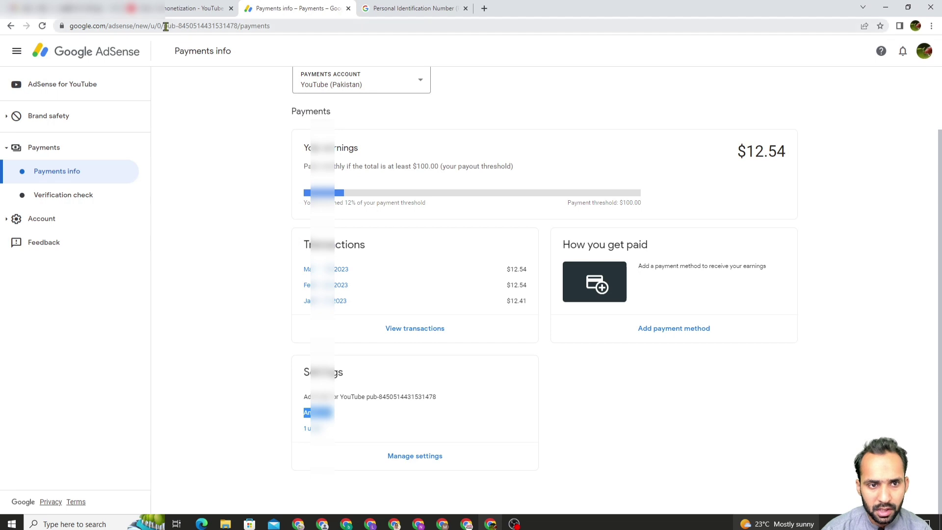
{"action": "left_click_drag", "start_coordinate": [165, 27], "coordinate": [237, 26]}
{"action": "key", "text": "ctrl+c"}
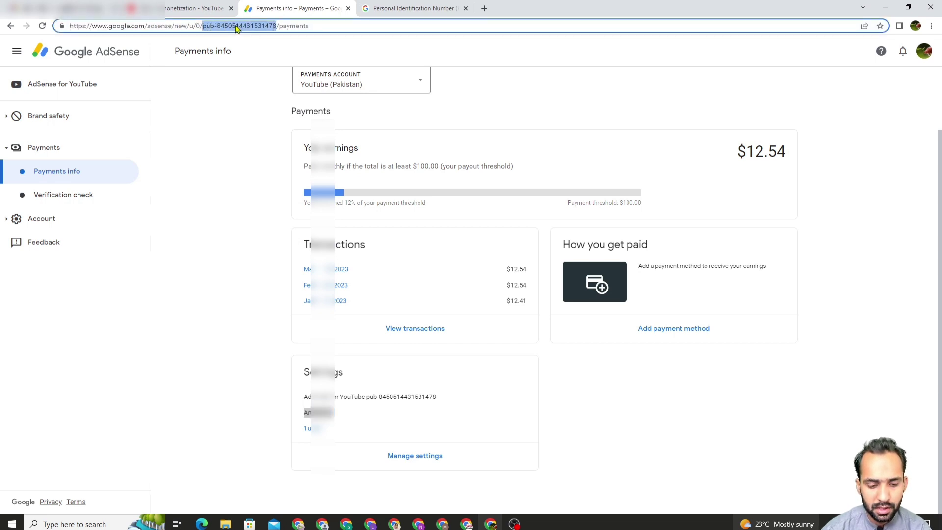
{"action": "left_click", "coordinate": [428, 6]}
{"action": "left_click", "coordinate": [420, 348]}
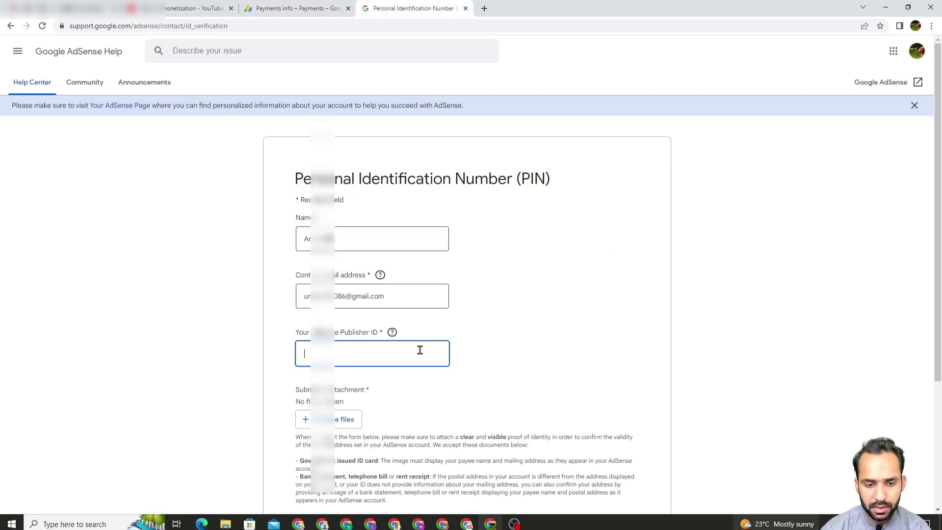
{"action": "key", "text": "ctrl+v"}
- Attach the two ID card photos from Downloads, the WhatsApp images of 2023-03-23 at 11.12.16 AM and 11.06.19 AM
{"action": "scroll", "coordinate": [378, 422], "scroll_direction": "down", "scroll_amount": 1}
{"action": "scroll", "coordinate": [377, 419], "scroll_direction": "down", "scroll_amount": 1}
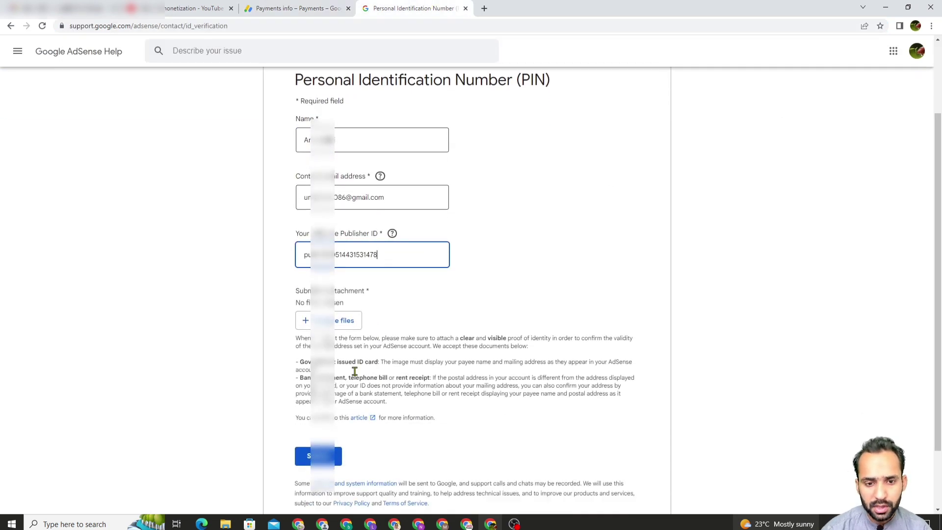
{"action": "left_click", "coordinate": [346, 325]}
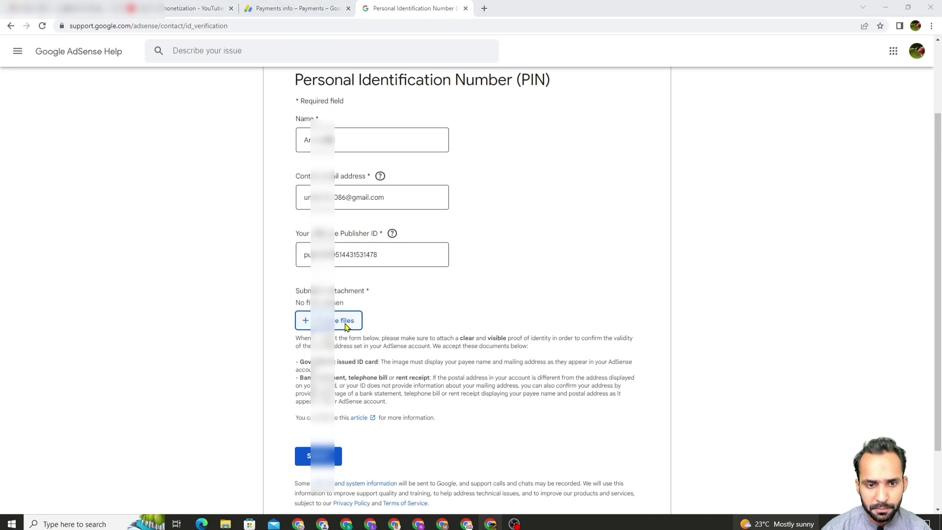
{"action": "left_click", "coordinate": [44, 89]}
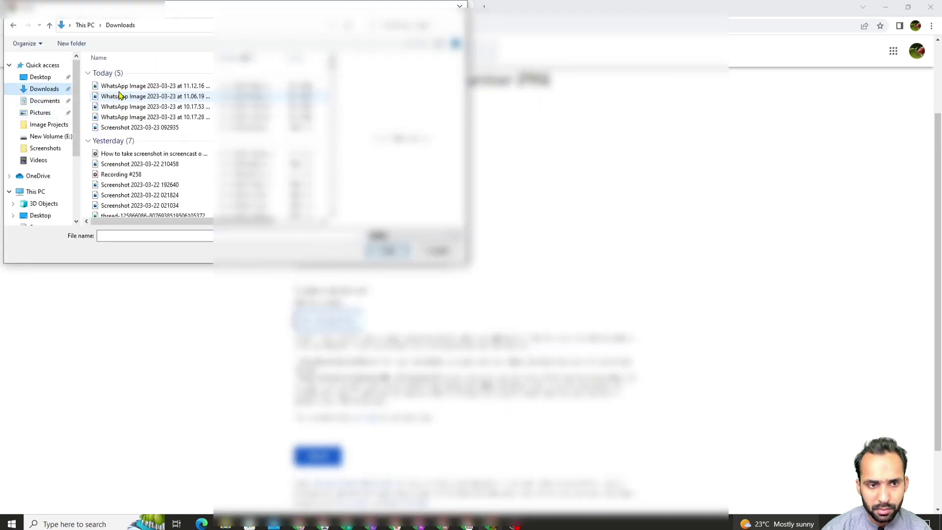
{"action": "left_click", "coordinate": [121, 86]}
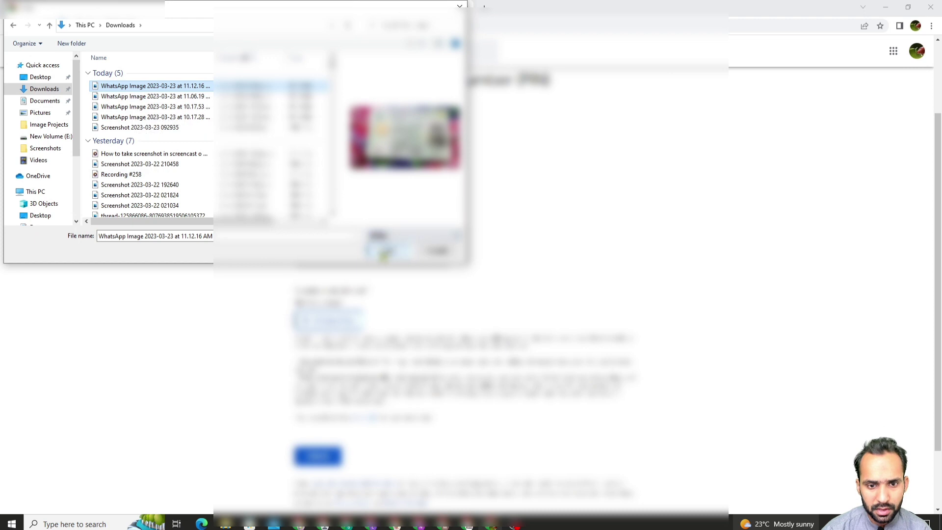
{"action": "left_click", "coordinate": [385, 251]}
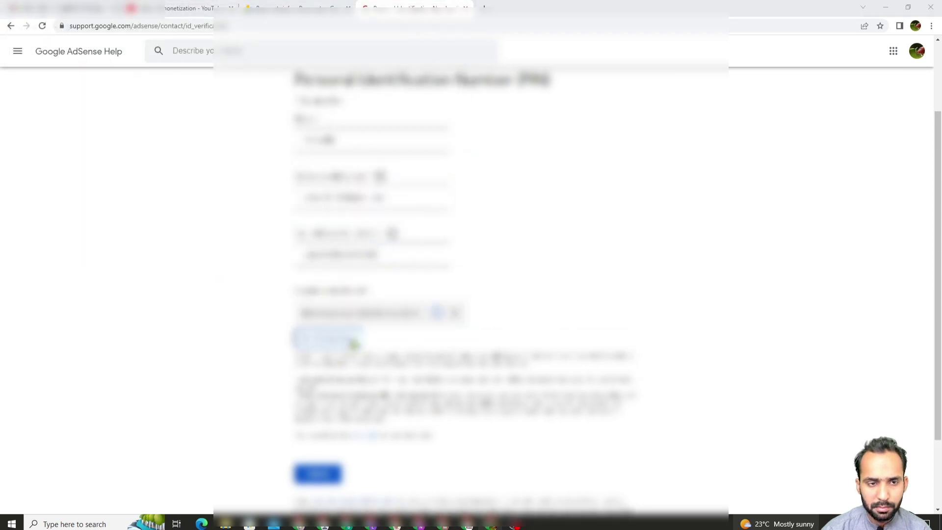
{"action": "left_click", "coordinate": [353, 343]}
{"action": "left_click", "coordinate": [134, 97]}
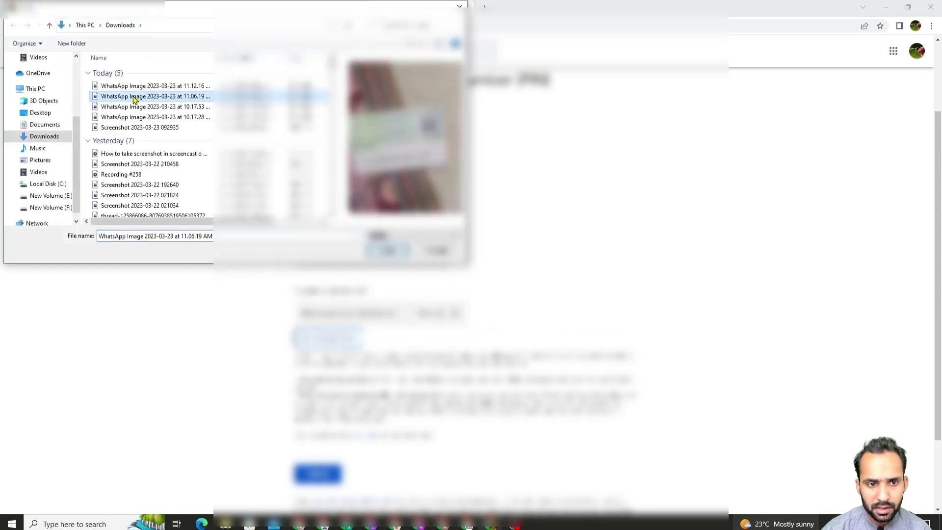
{"action": "left_click", "coordinate": [388, 251]}
- Submit the PIN contact form and read the confirmation page, including the expected reply time
{"action": "scroll", "coordinate": [414, 395], "scroll_direction": "down", "scroll_amount": 3}
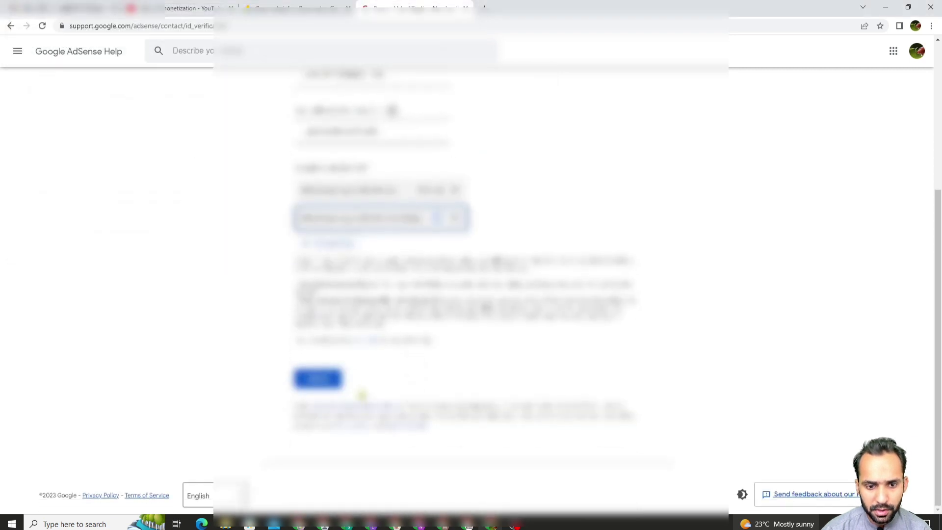
{"action": "left_click", "coordinate": [326, 380]}
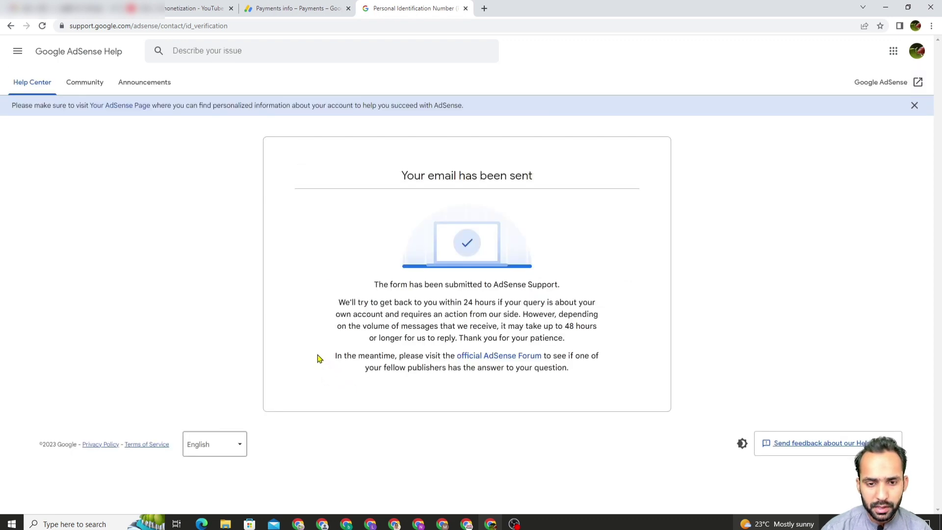
{"action": "left_click_drag", "start_coordinate": [373, 284], "coordinate": [562, 296]}
{"action": "left_click", "coordinate": [694, 297]}
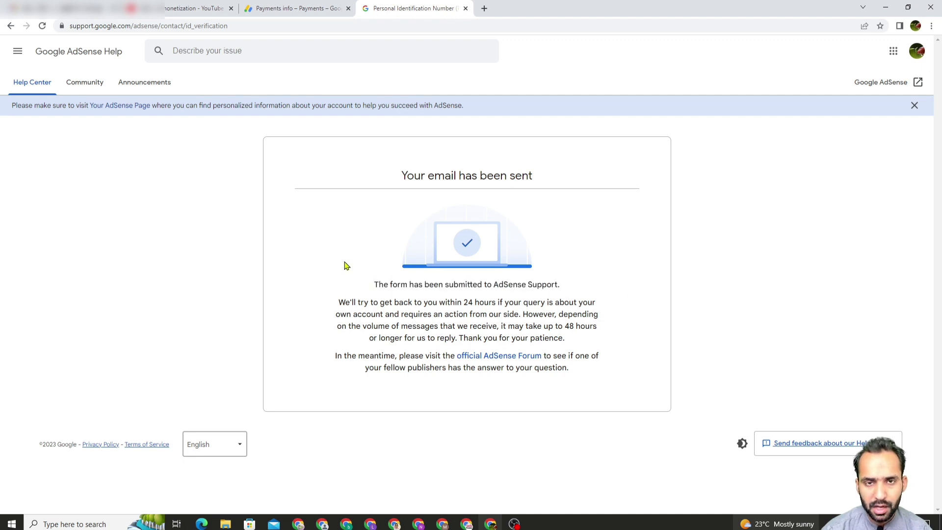
{"action": "left_click_drag", "start_coordinate": [458, 305], "coordinate": [496, 305]}
{"action": "left_click", "coordinate": [324, 254]}
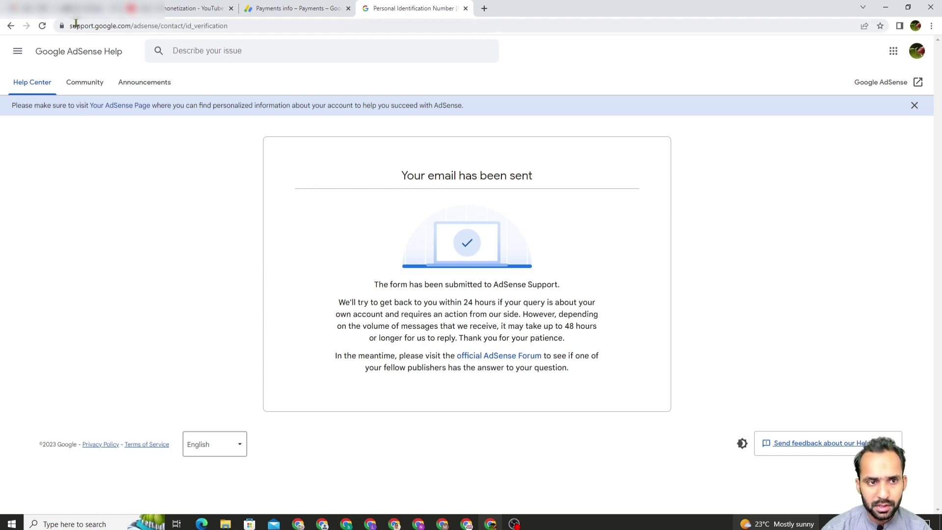
- Switch to the Gmail inbox, read the AdSense Support Team's newest reply including its response time, and return to the inbox
{"action": "left_click", "coordinate": [73, 8]}
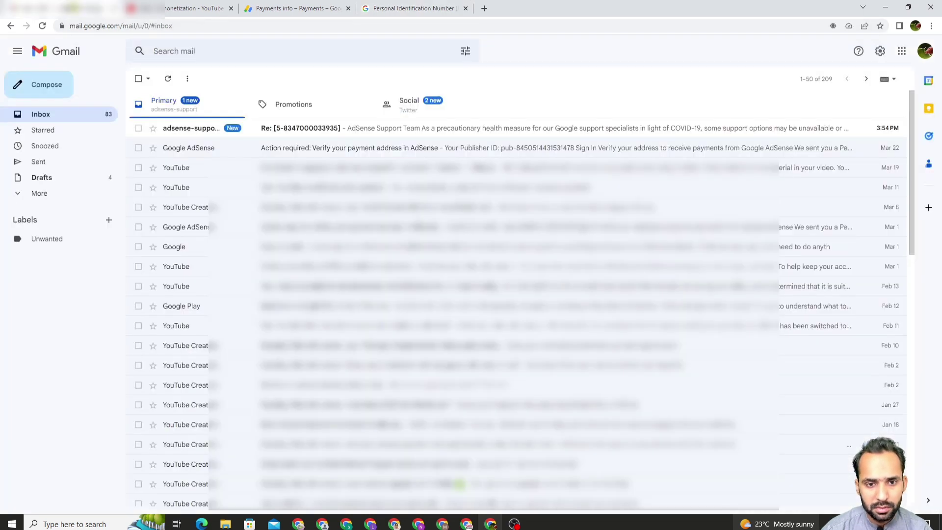
{"action": "left_click", "coordinate": [353, 128]}
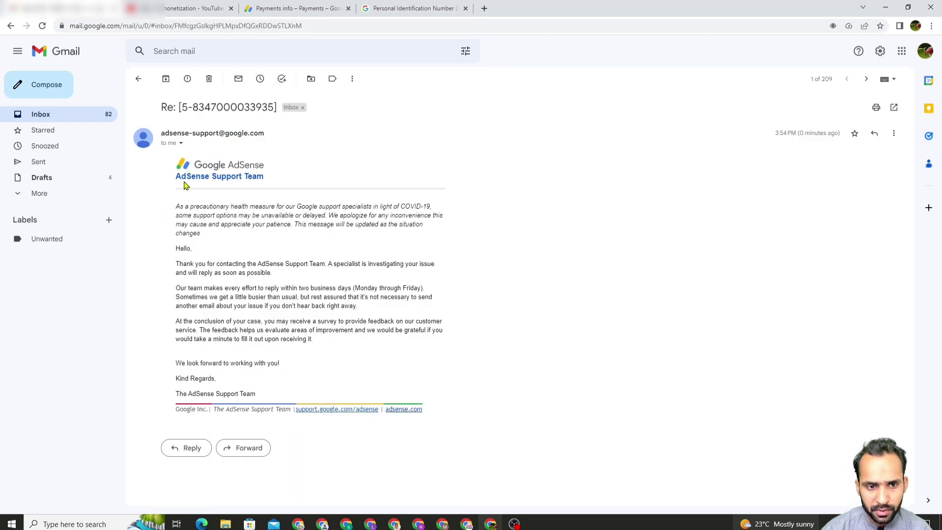
{"action": "left_click_drag", "start_coordinate": [176, 177], "coordinate": [271, 181]}
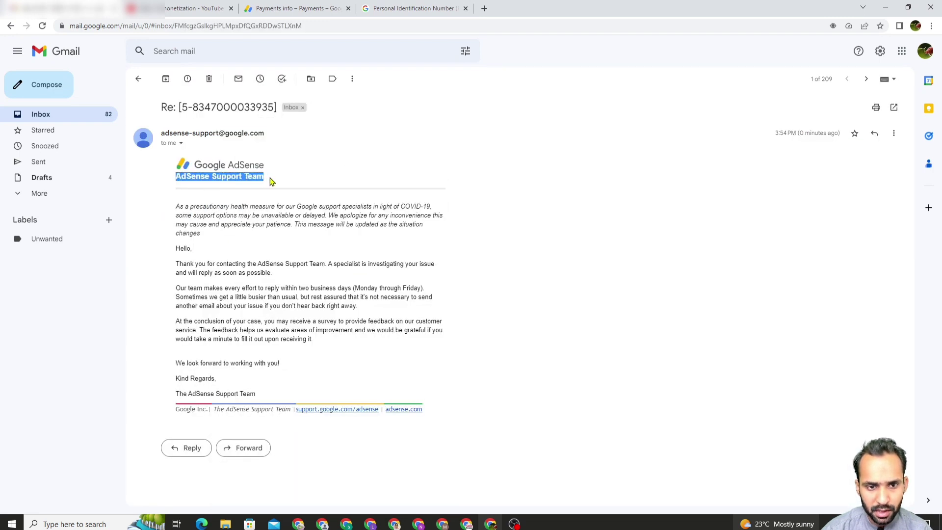
{"action": "left_click", "coordinate": [324, 233]}
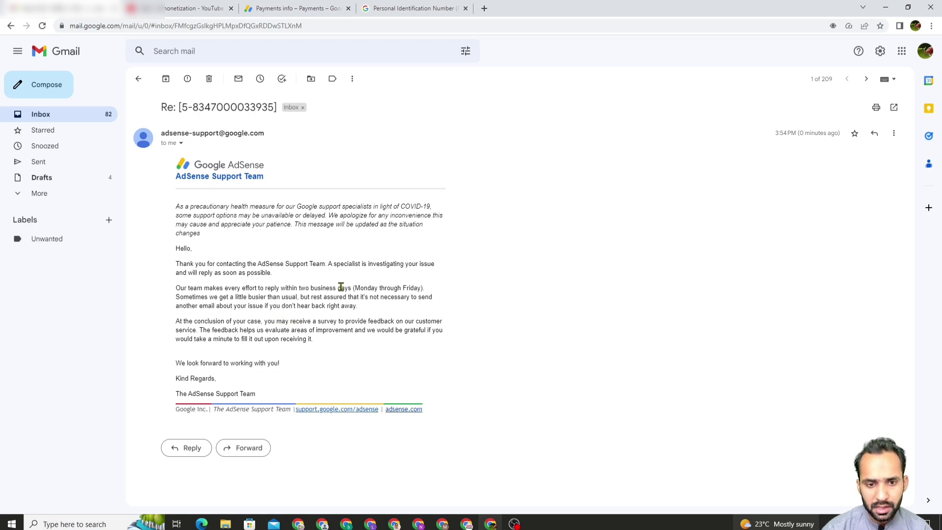
{"action": "left_click_drag", "start_coordinate": [300, 287], "coordinate": [495, 326]}
{"action": "left_click", "coordinate": [223, 172]}
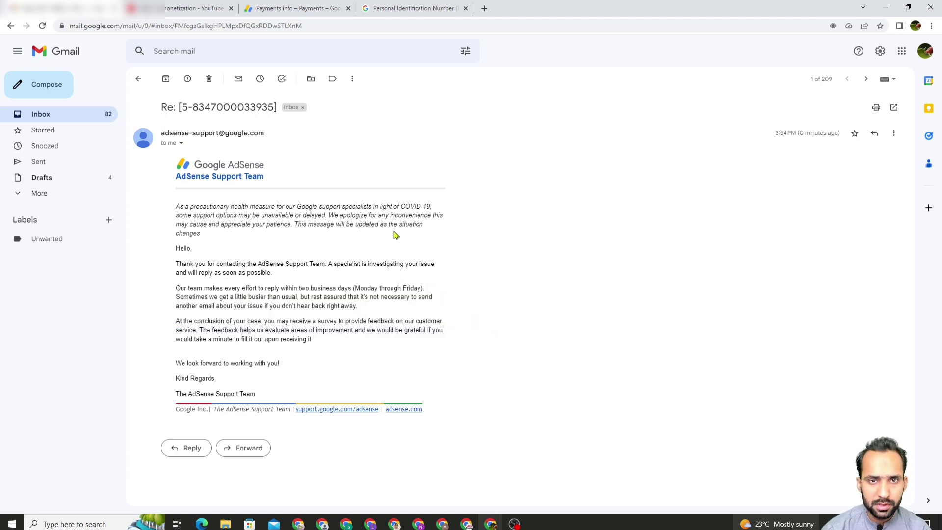
{"action": "left_click", "coordinate": [139, 79]}
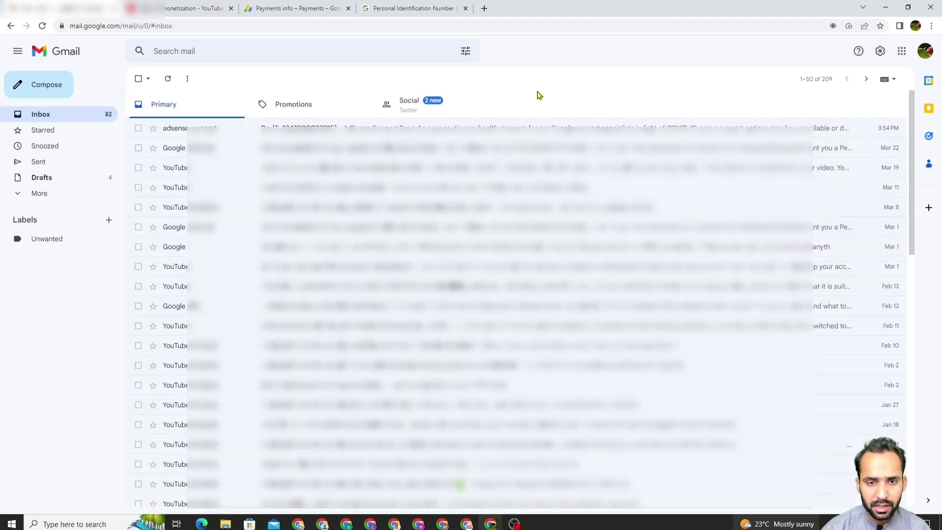
- Switch to AdSense, refresh the page, and check the address verification status on the Verification check page
{"action": "left_click", "coordinate": [293, 8]}
{"action": "left_click", "coordinate": [43, 26]}
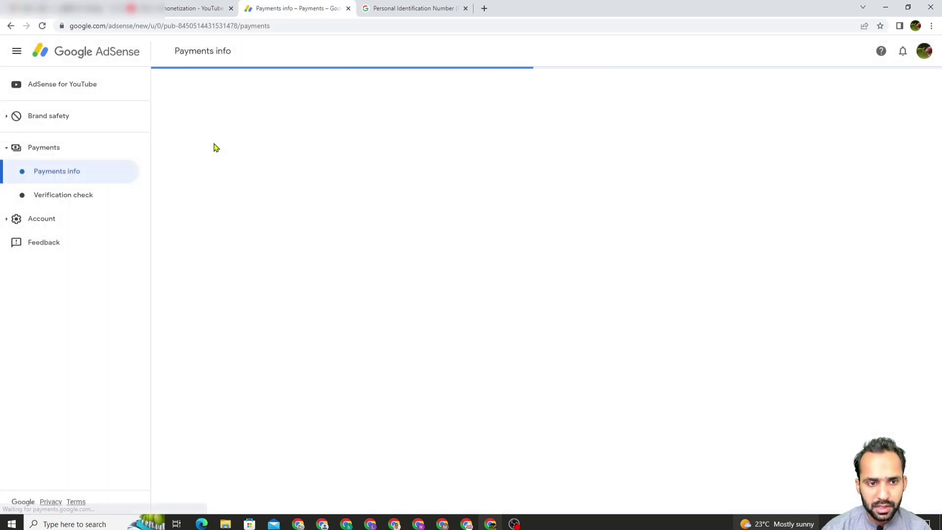
{"action": "left_click", "coordinate": [95, 197]}
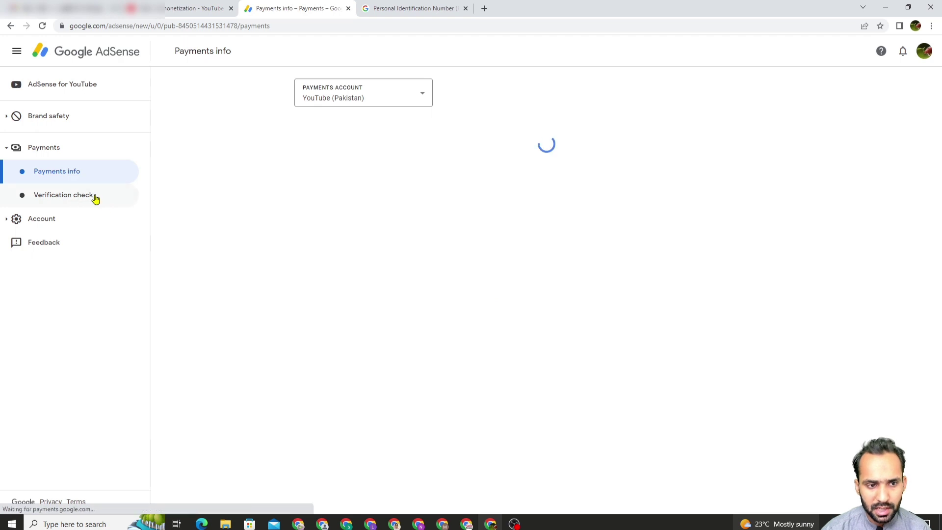
{"action": "scroll", "coordinate": [269, 277], "scroll_direction": "down", "scroll_amount": 2}
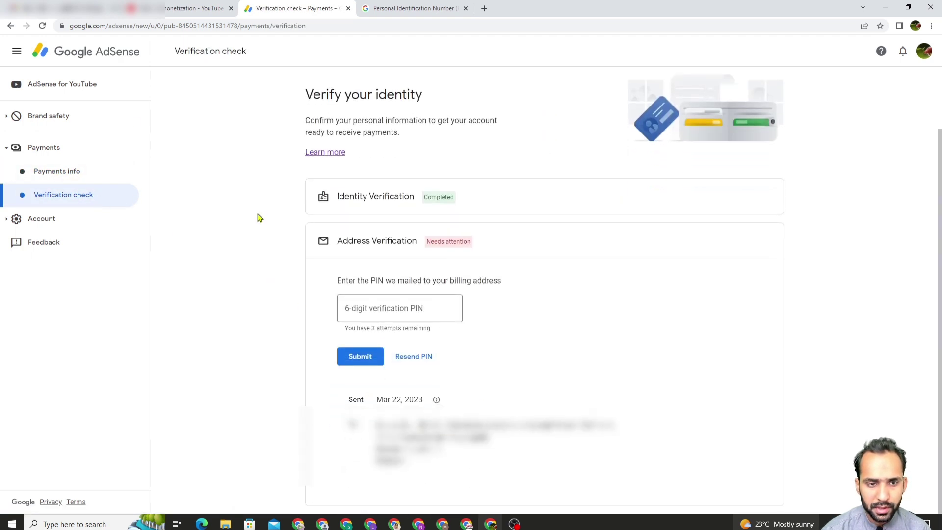
{"action": "left_click", "coordinate": [42, 25]}
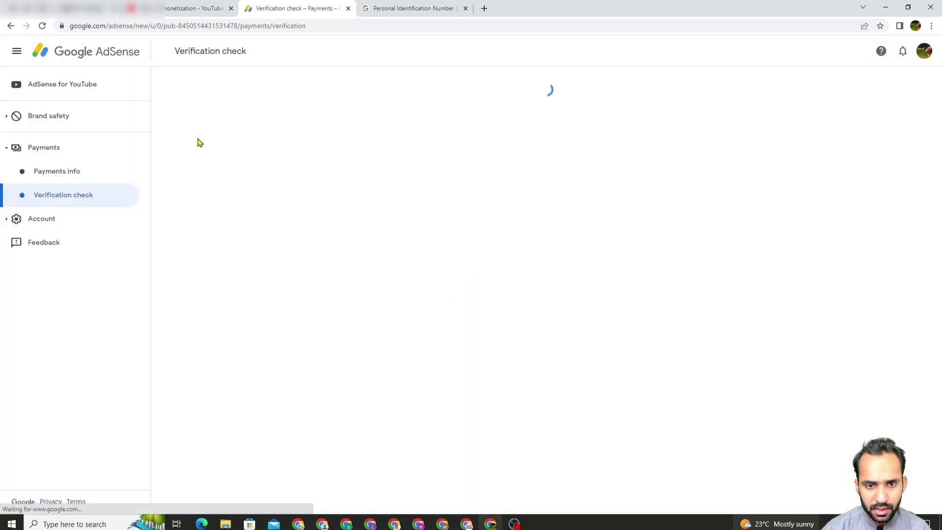
- Switch to the Gmail inbox, reread the AdSense Support Team's acknowledgement email, and return to the inbox to check for a further reply
{"action": "left_click", "coordinate": [73, 8]}
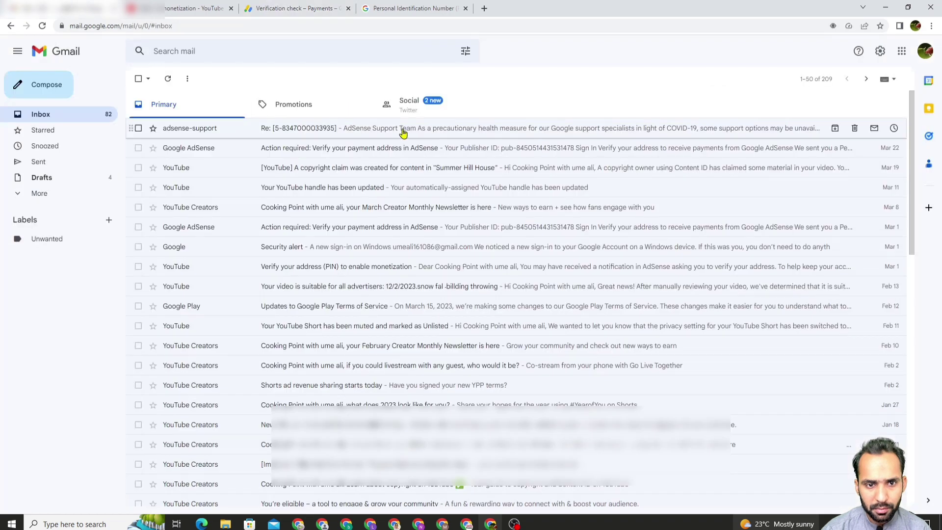
{"action": "left_click", "coordinate": [385, 132]}
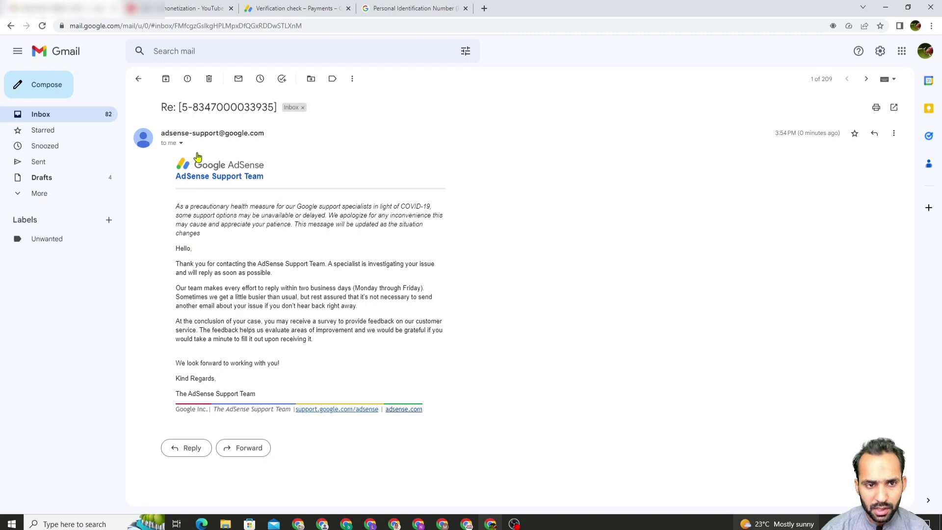
{"action": "left_click", "coordinate": [138, 78]}
{"action": "left_click", "coordinate": [304, 131]}
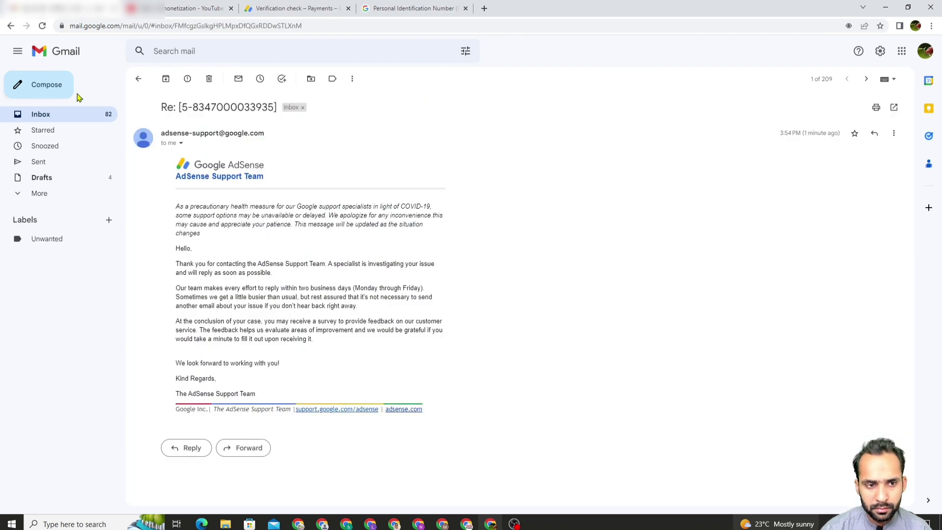
{"action": "left_click", "coordinate": [138, 78]}
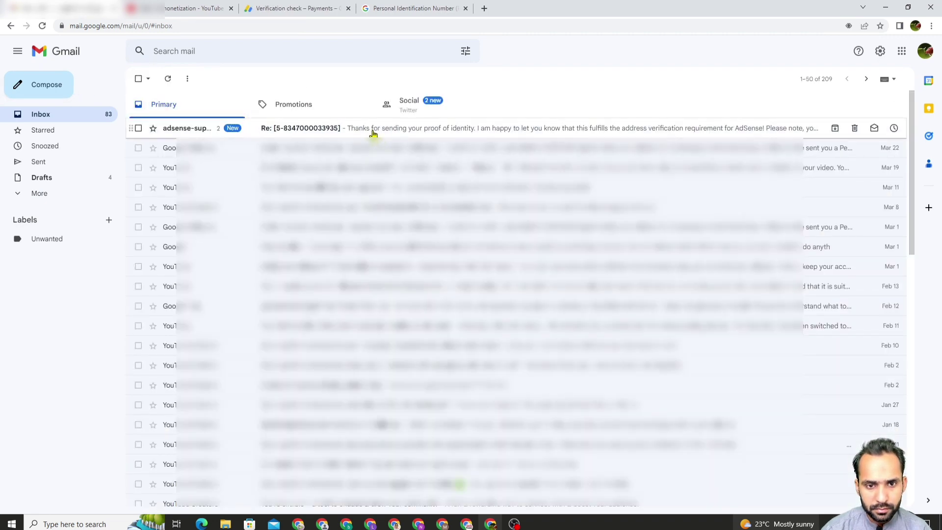
- Read the newest AdSense support reply about the proof of identity, highlighting its opening line on the address verification requirement
{"action": "left_click", "coordinate": [373, 131]}
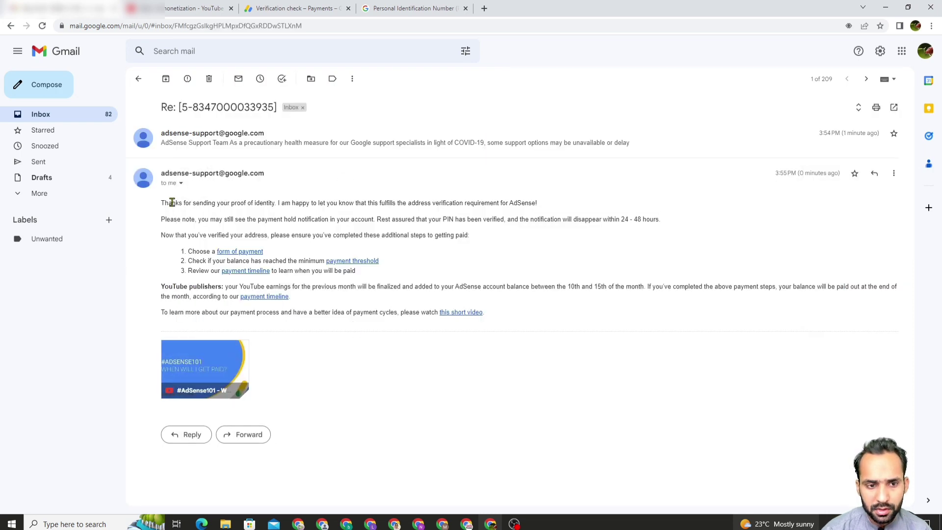
{"action": "left_click_drag", "start_coordinate": [161, 202], "coordinate": [550, 210]}
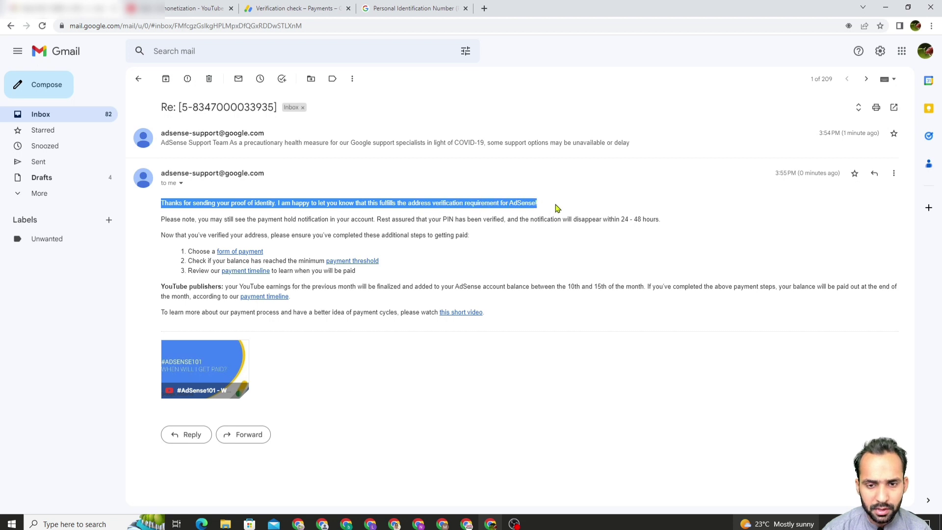
{"action": "left_click", "coordinate": [557, 206]}
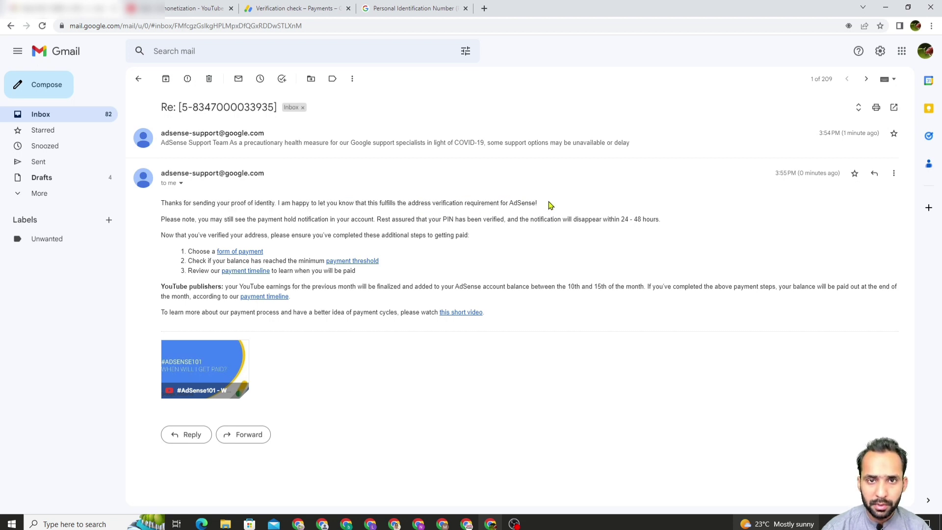
- Switch to AdSense, refresh the Verification check page, and examine the identity and address verification statuses
{"action": "left_click", "coordinate": [304, 9]}
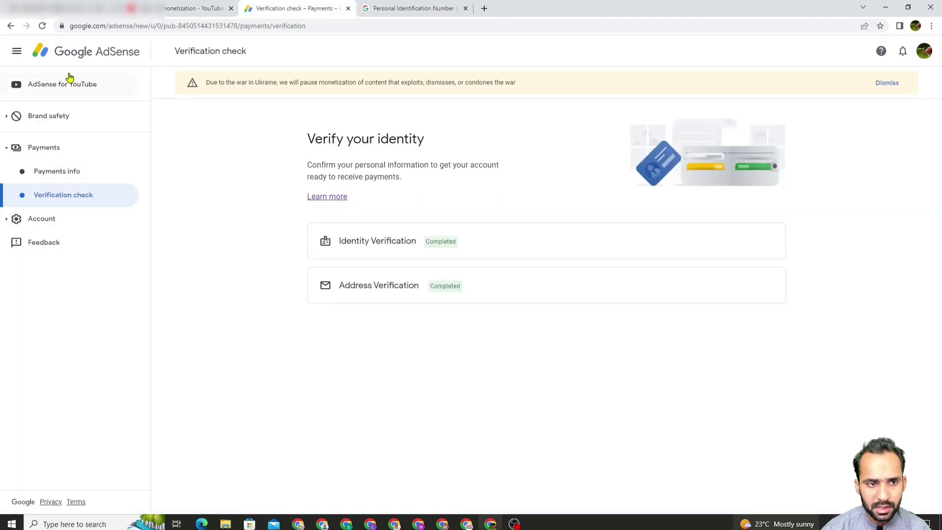
{"action": "left_click", "coordinate": [42, 26]}
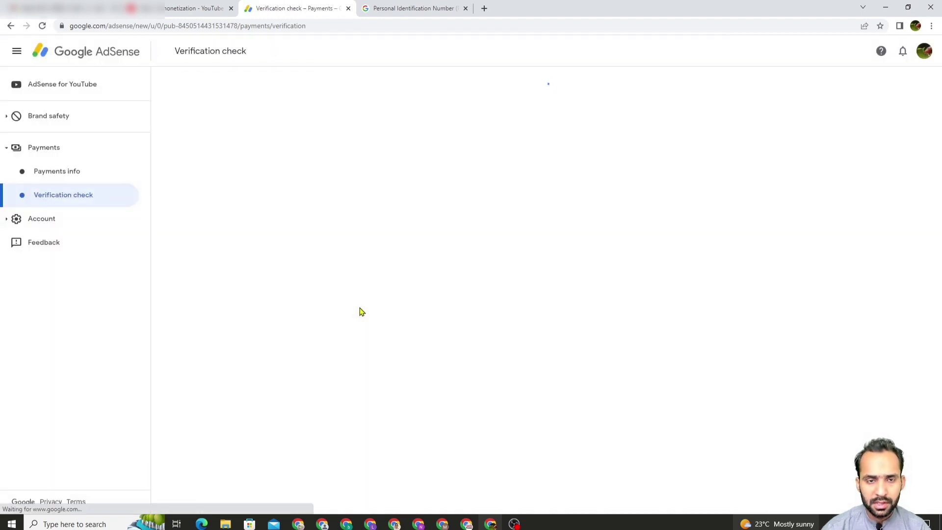
{"action": "left_click_drag", "start_coordinate": [337, 258], "coordinate": [480, 261]}
{"action": "left_click", "coordinate": [196, 8]}
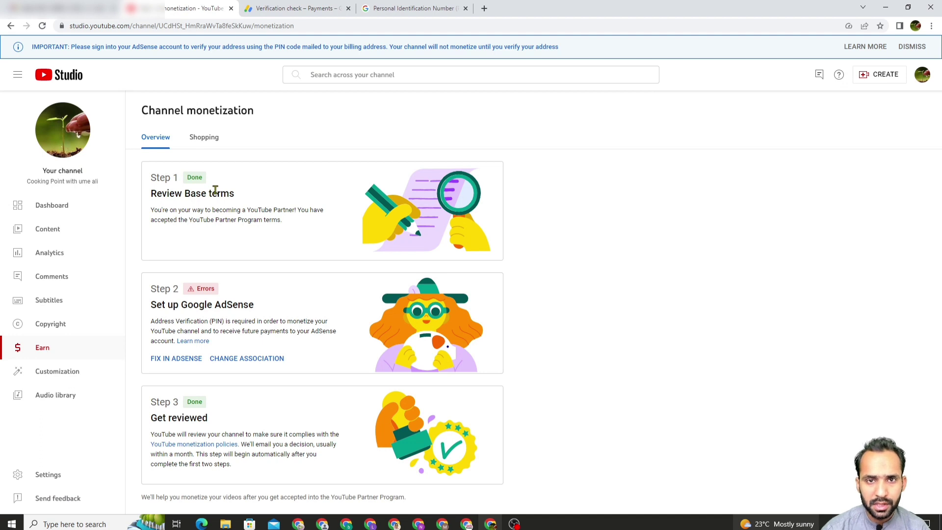
{"action": "left_click", "coordinate": [42, 26]}
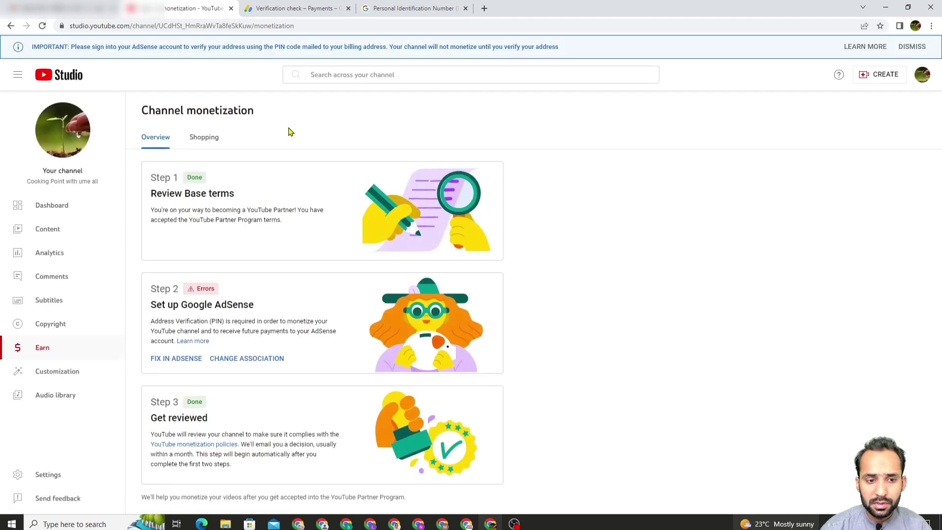
{"action": "left_click", "coordinate": [290, 9]}
{"action": "left_click_drag", "start_coordinate": [345, 284], "coordinate": [465, 289]}
{"action": "left_click", "coordinate": [479, 382]}
{"action": "left_click", "coordinate": [216, 6]}
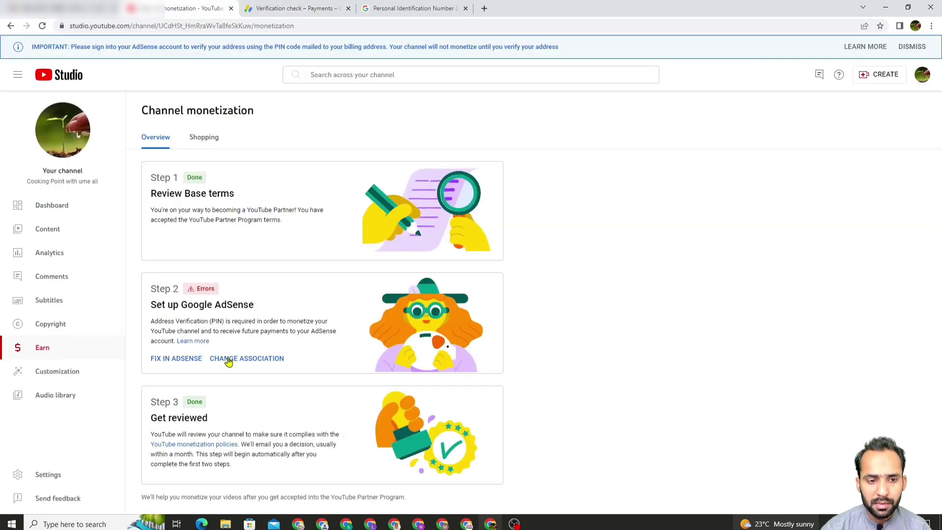